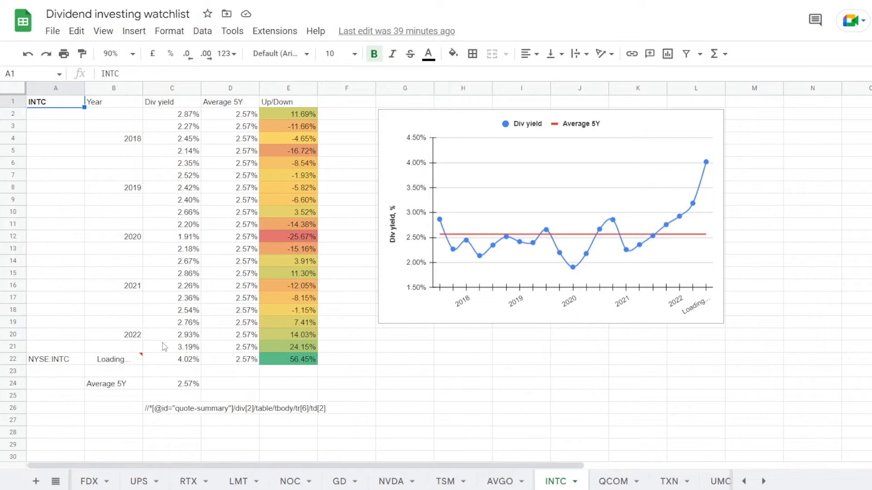
Review INTC's 5Y average yield formula and up/down values through 56.45%, then move to the AVGO sheet
{"action": "left_click", "coordinate": [171, 380]}
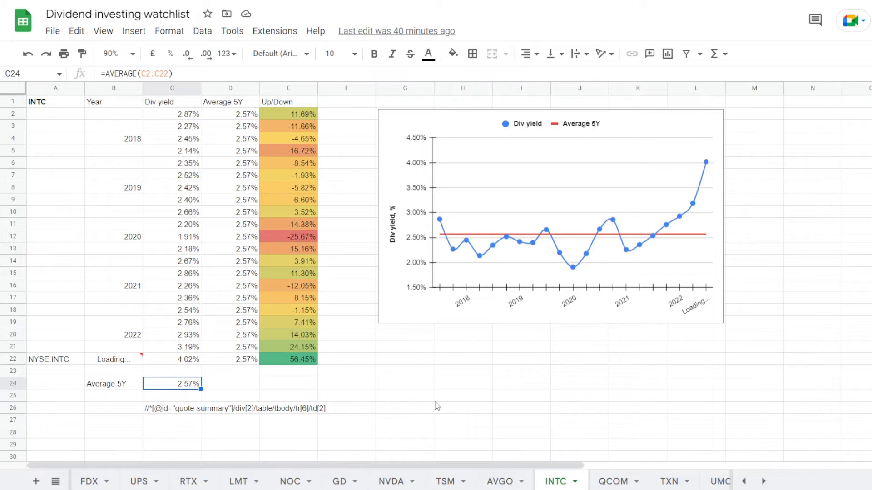
{"action": "left_click", "coordinate": [295, 114]}
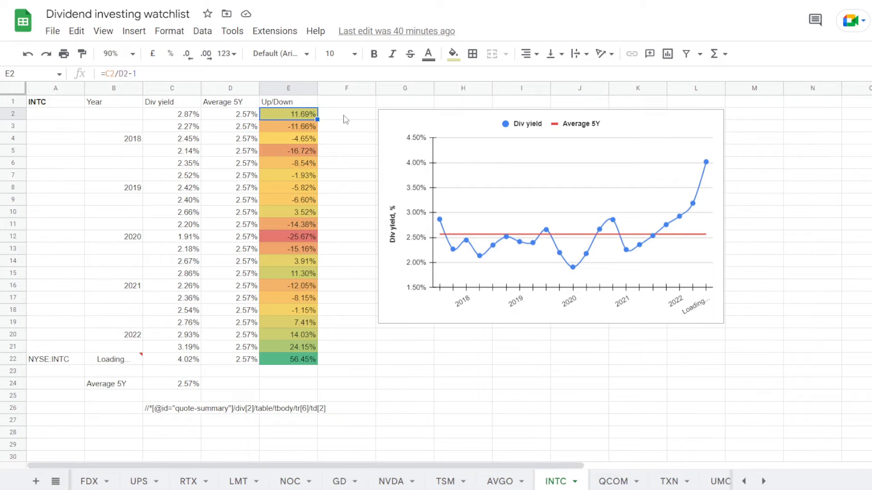
{"action": "key", "text": "Down"}
{"action": "key", "text": "Down"}
{"action": "key", "text": "Down"}
{"action": "key", "text": "Down"}
{"action": "key", "text": "Down"}
{"action": "key", "text": "Down"}
{"action": "key", "text": "Down"}
{"action": "key", "text": "Down"}
{"action": "key", "text": "Down"}
{"action": "key", "text": "Down"}
{"action": "key", "text": "Down"}
{"action": "key", "text": "Down"}
{"action": "key", "text": "Down"}
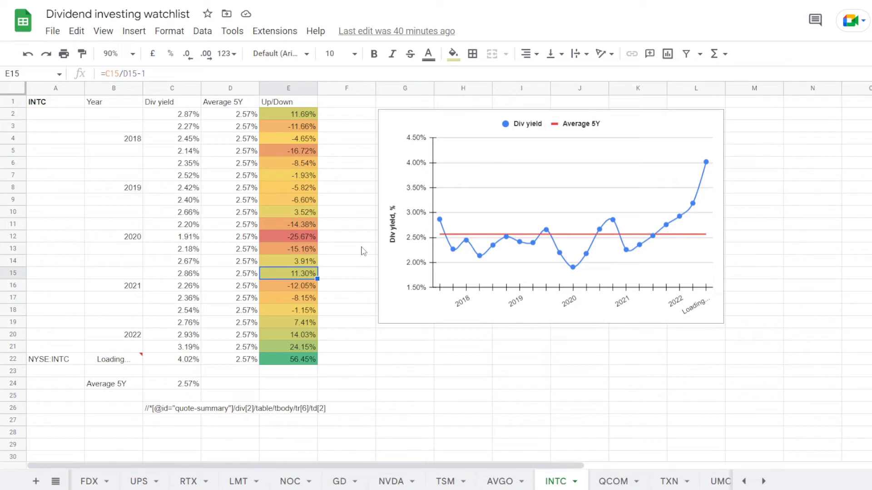
{"action": "key", "text": "Up"}
{"action": "key", "text": "Up"}
{"action": "key", "text": "Up"}
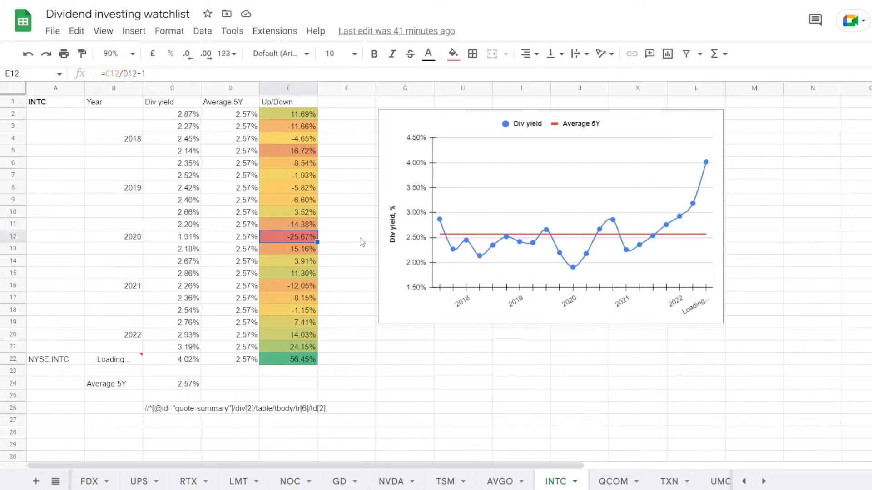
{"action": "key", "text": "ctrl+Down"}
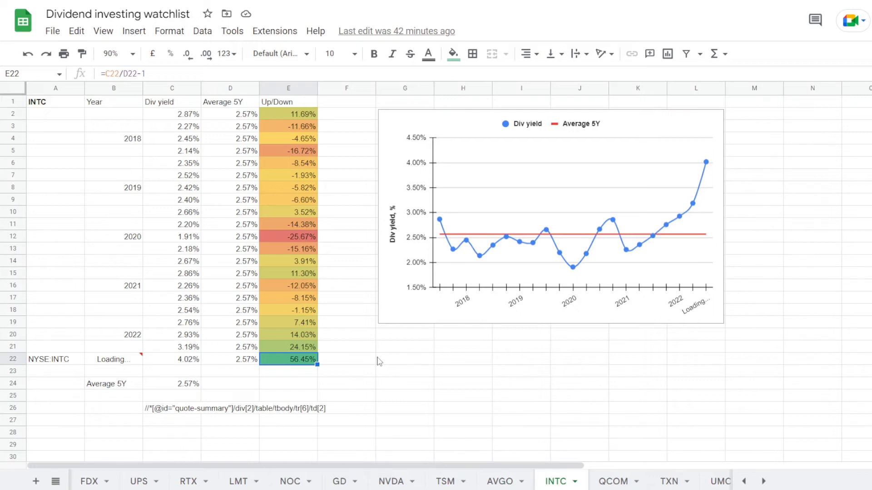
{"action": "key", "text": "ctrl+shift+Page_Up"}
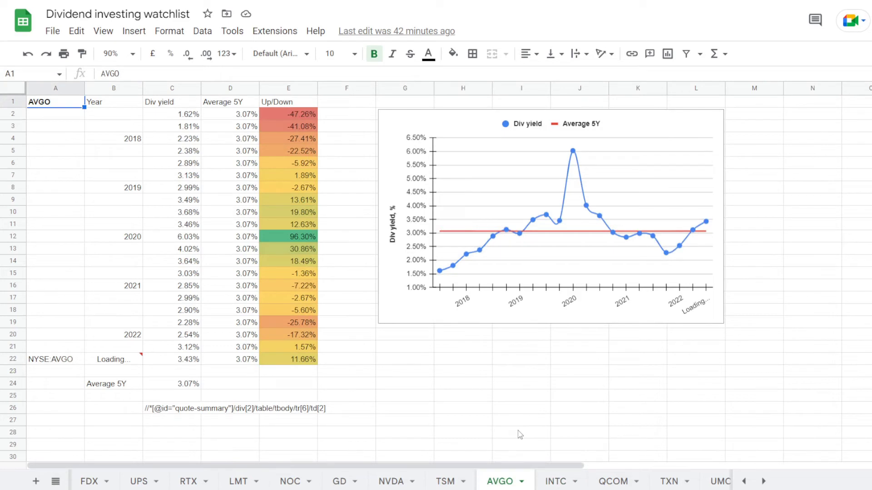
Check AVGO's 3.07% 5Y average and up/down values through 11.66%, then go to the QCOM sheet
{"action": "left_click", "coordinate": [191, 385]}
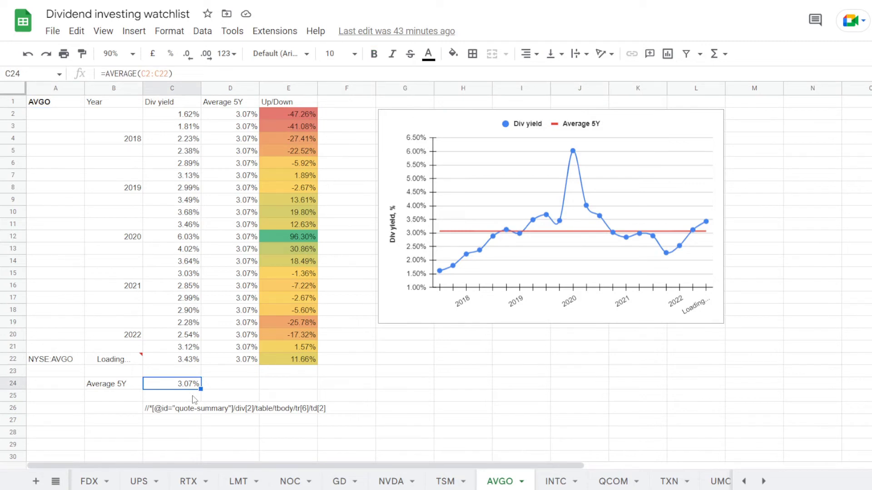
{"action": "left_click", "coordinate": [300, 114]}
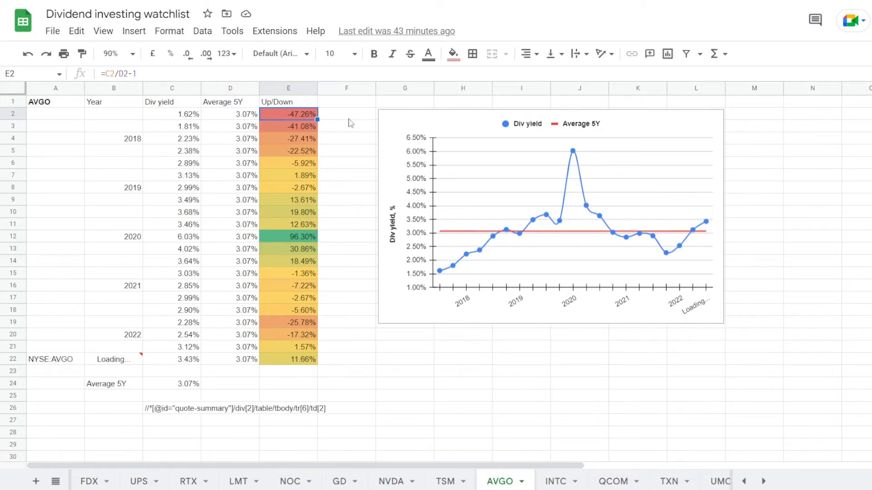
{"action": "key", "text": "Down"}
{"action": "key", "text": "Down"}
{"action": "key", "text": "Down"}
{"action": "key", "text": "Down"}
{"action": "key", "text": "Down"}
{"action": "key", "text": "Down"}
{"action": "key", "text": "Down"}
{"action": "key", "text": "Down"}
{"action": "key", "text": "Down"}
{"action": "key", "text": "Down"}
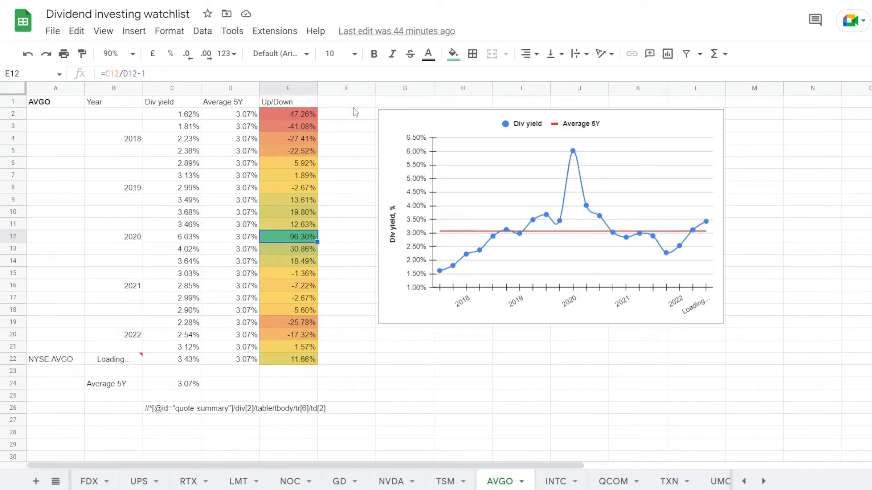
{"action": "key", "text": "ctrl+Down"}
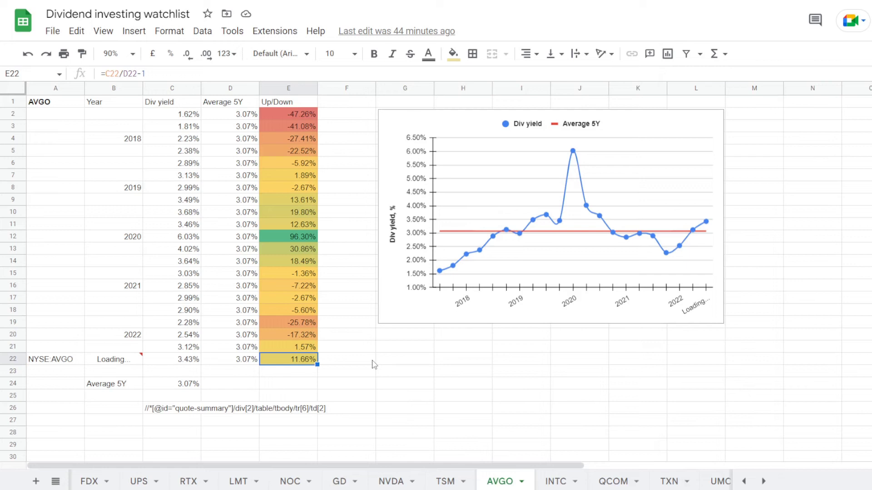
{"action": "key", "text": "ctrl+shift+Page_Down"}
{"action": "key", "text": "ctrl+shift+Page_Down"}
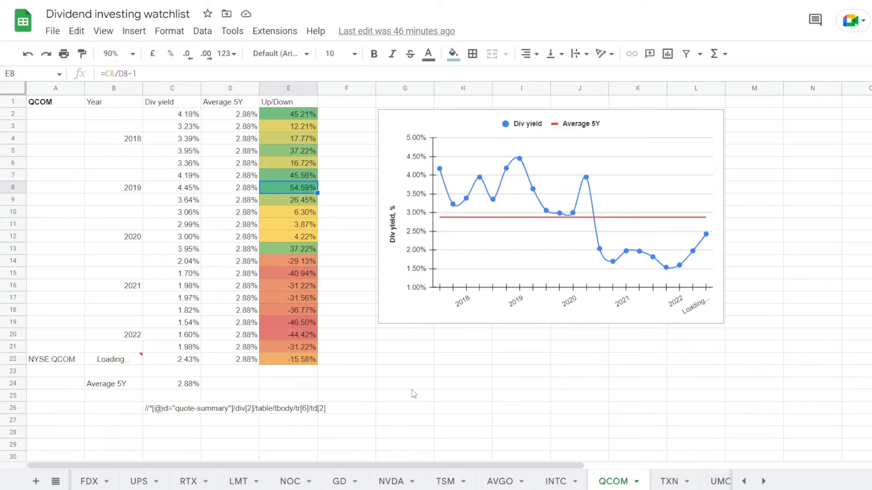
Check QCOM's up/down values, from -46.50% to the latest -15.58%
{"action": "left_click", "coordinate": [291, 322]}
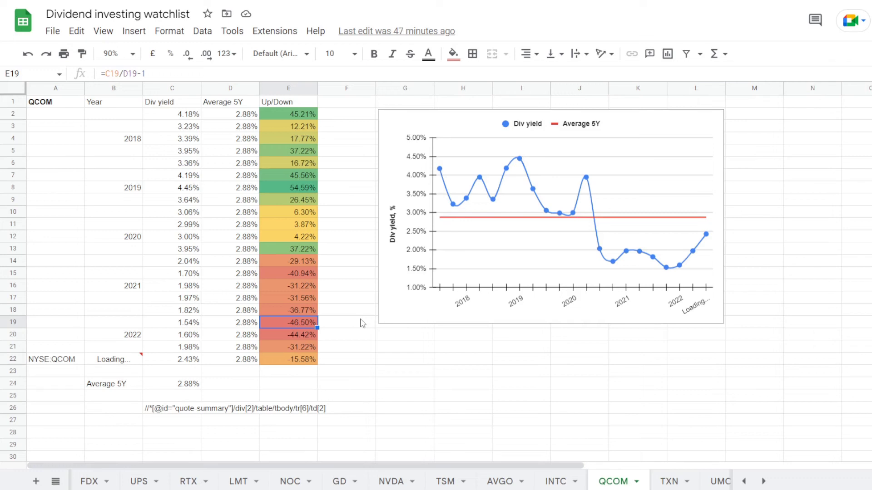
{"action": "key", "text": "Down"}
{"action": "key", "text": "Down"}
{"action": "key", "text": "Down"}
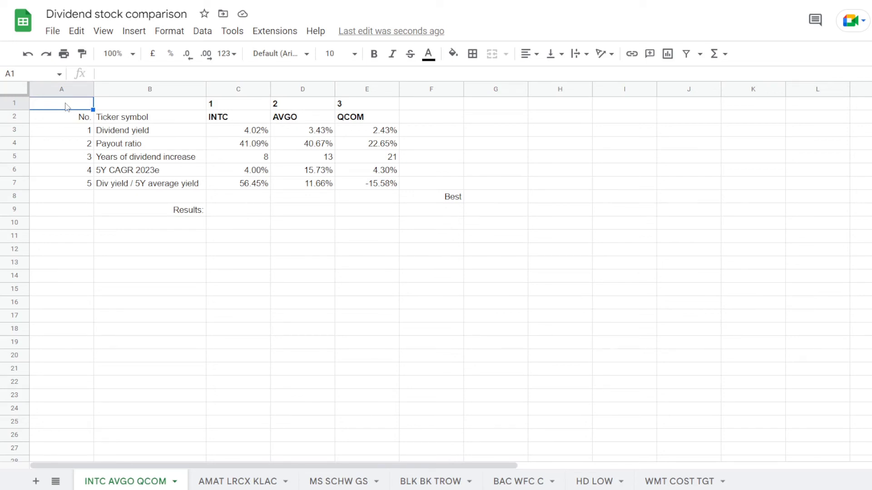
Fill the best values green: INTC's 4.02% yield, QCOM's 22.65% payout and 21 years, AVGO's 15.73% CAGR, INTC's 56.45%
{"action": "left_click", "coordinate": [238, 131]}
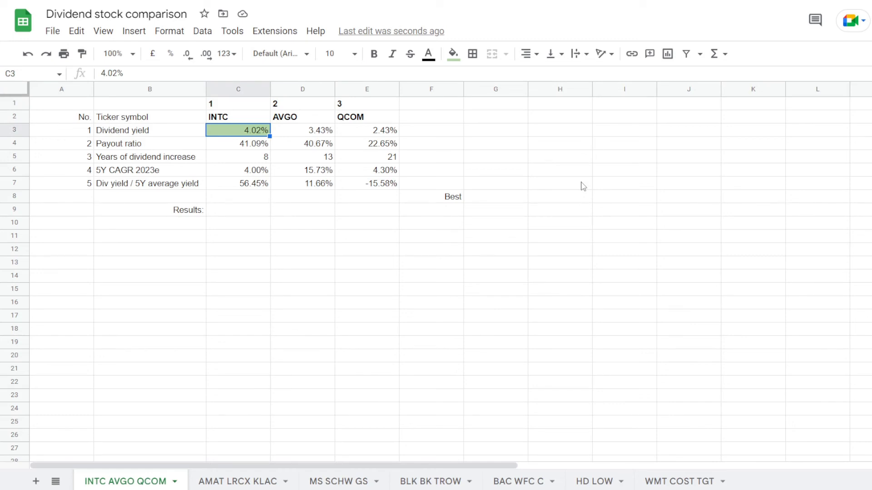
{"action": "left_click", "coordinate": [367, 144]}
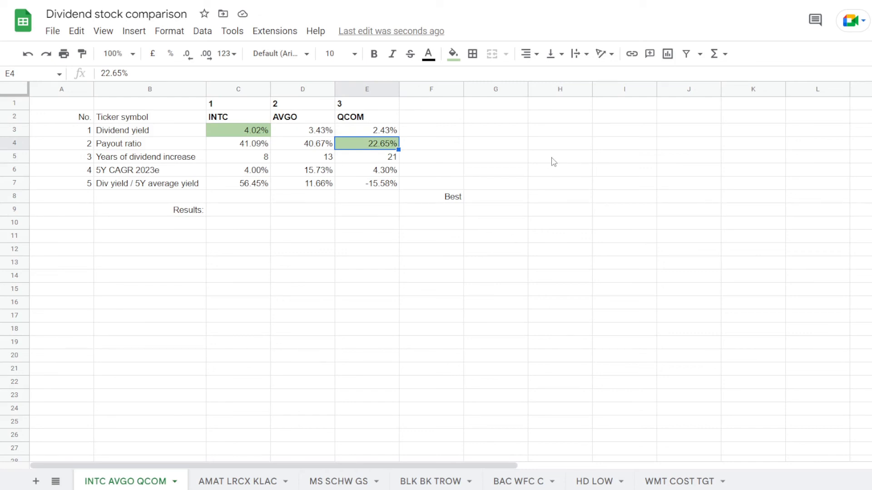
{"action": "key", "text": "Down"}
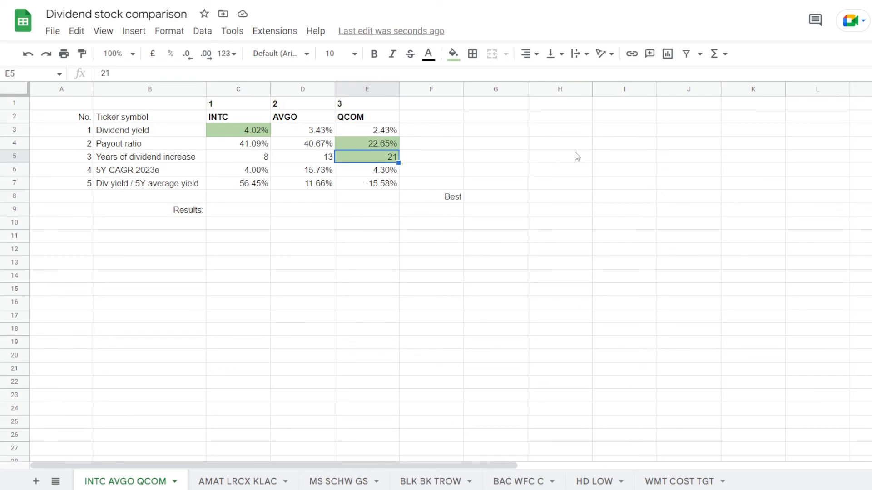
{"action": "key", "text": "Down"}
{"action": "key", "text": "Left"}
{"action": "key", "text": "ctrl+y"}
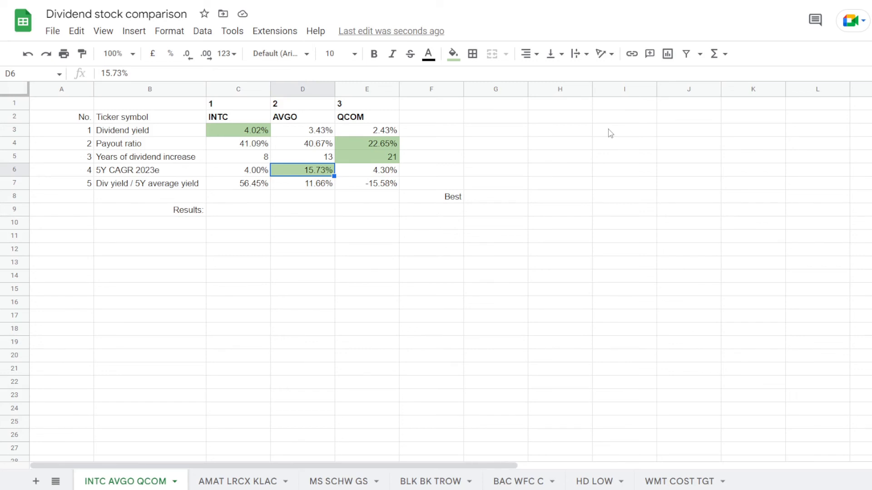
{"action": "key", "text": "Down"}
{"action": "key", "text": "Left"}
{"action": "key", "text": "ctrl+y"}
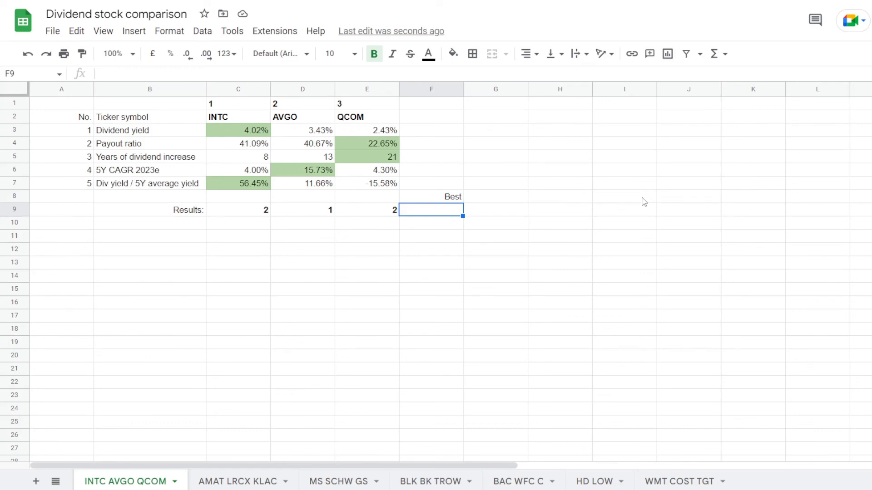
Fill QCOM's 4.30% CAGR in E6 yellow, set E9 to 3, and check that F9 shows QCOM
{"action": "key", "text": "Up"}
{"action": "key", "text": "Up"}
{"action": "key", "text": "Up"}
{"action": "key", "text": "Left"}
{"action": "key", "text": "Left"}
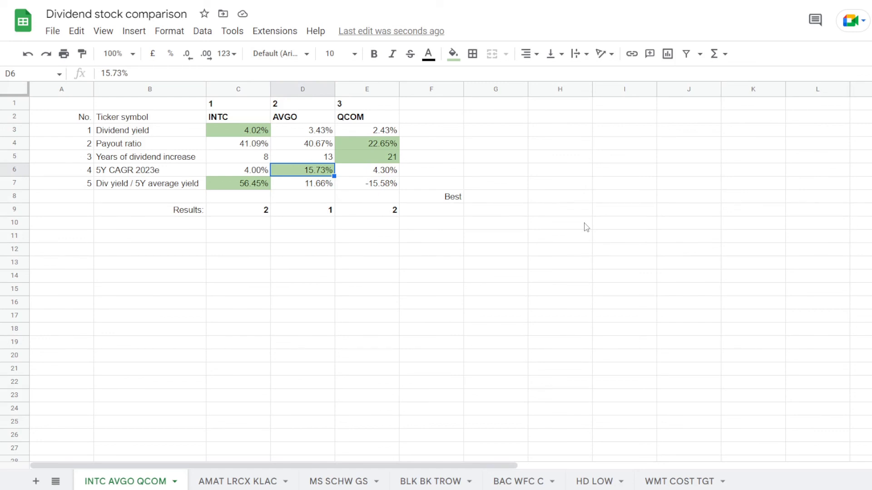
{"action": "key", "text": "ctrl+z"}
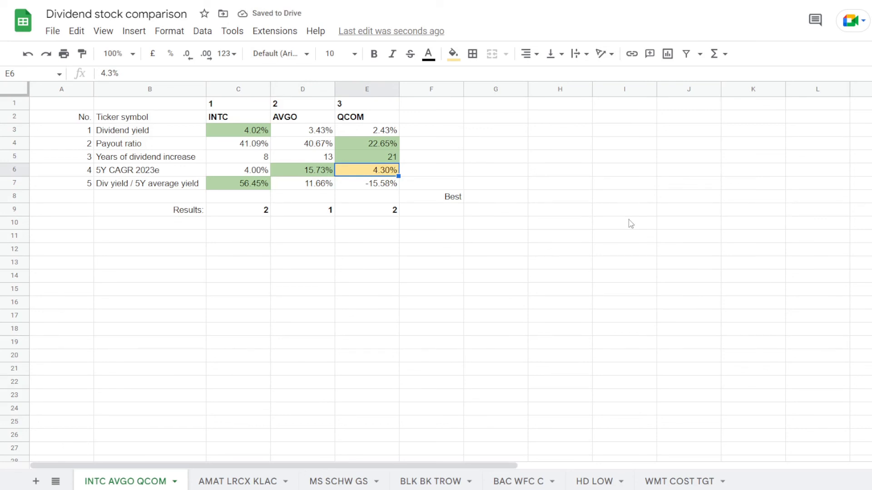
{"action": "key", "text": "ctrl+z"}
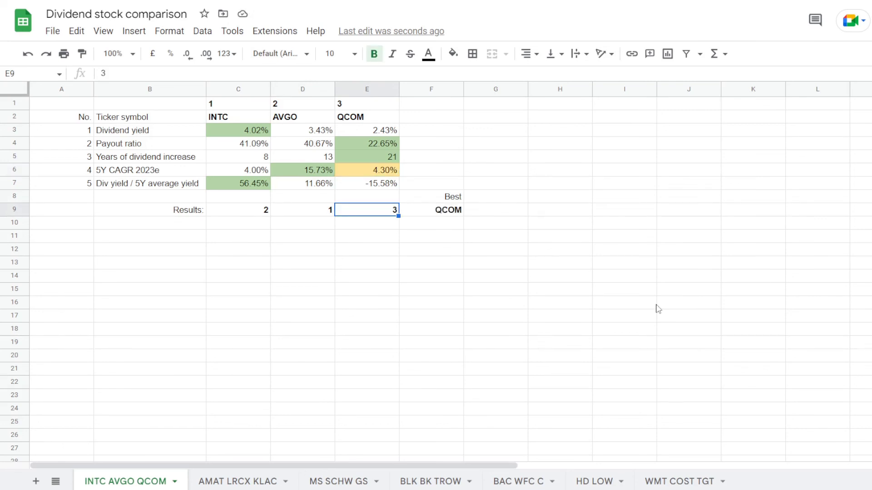
{"action": "key", "text": "Right"}
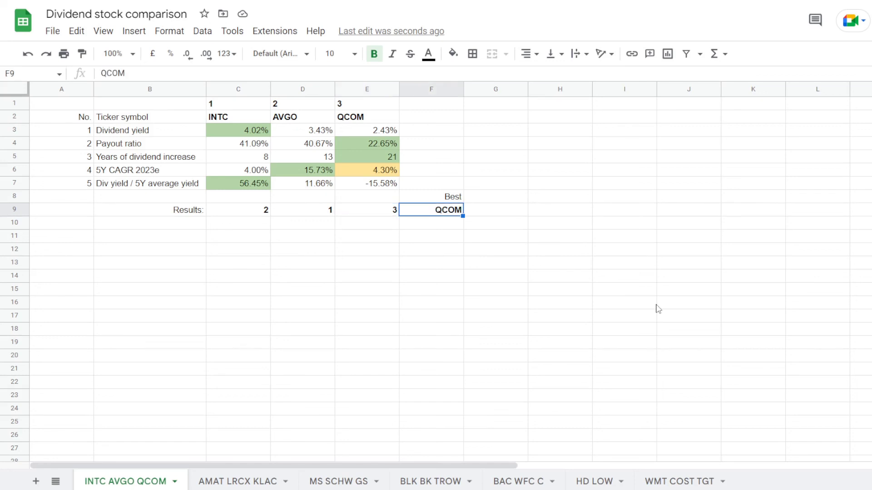